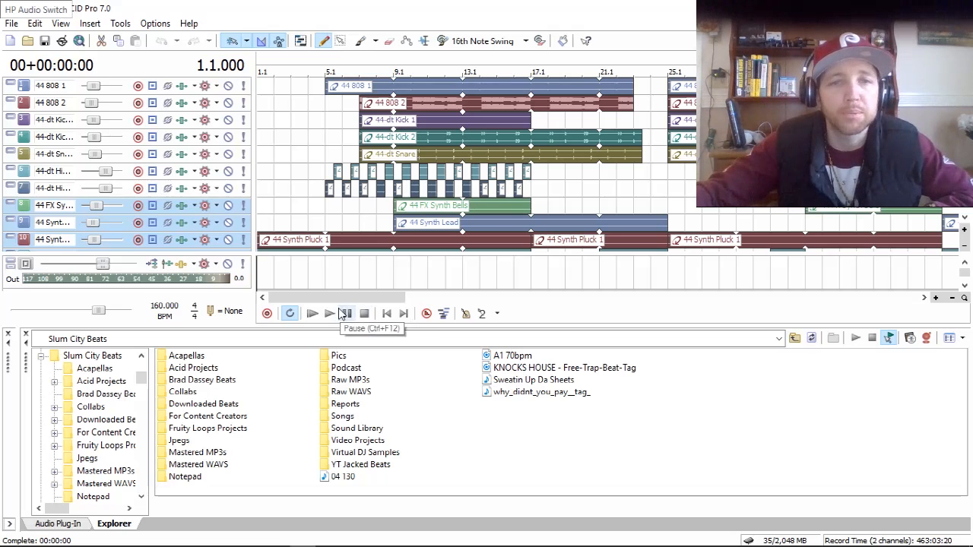
Step: Play the project from the start, widen the track list and raise the master output volume slightly
{"action": "left_click", "coordinate": [311, 315]}
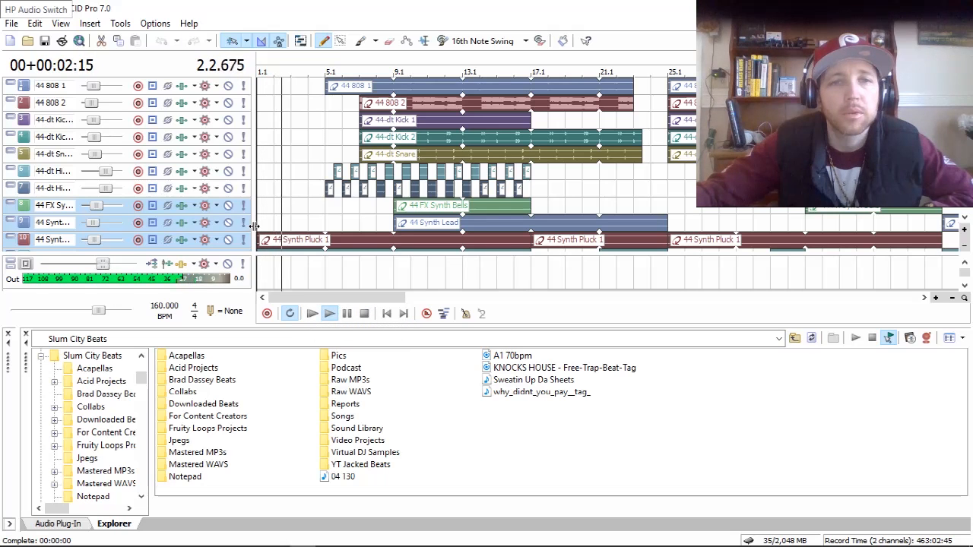
{"action": "left_click_drag", "start_coordinate": [253, 226], "coordinate": [389, 225]}
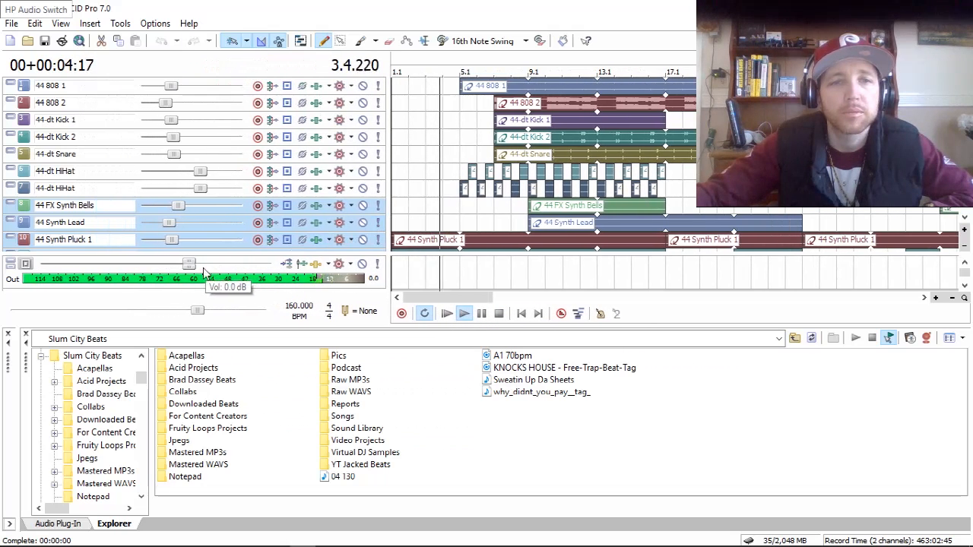
{"action": "left_click_drag", "start_coordinate": [190, 266], "coordinate": [197, 266]}
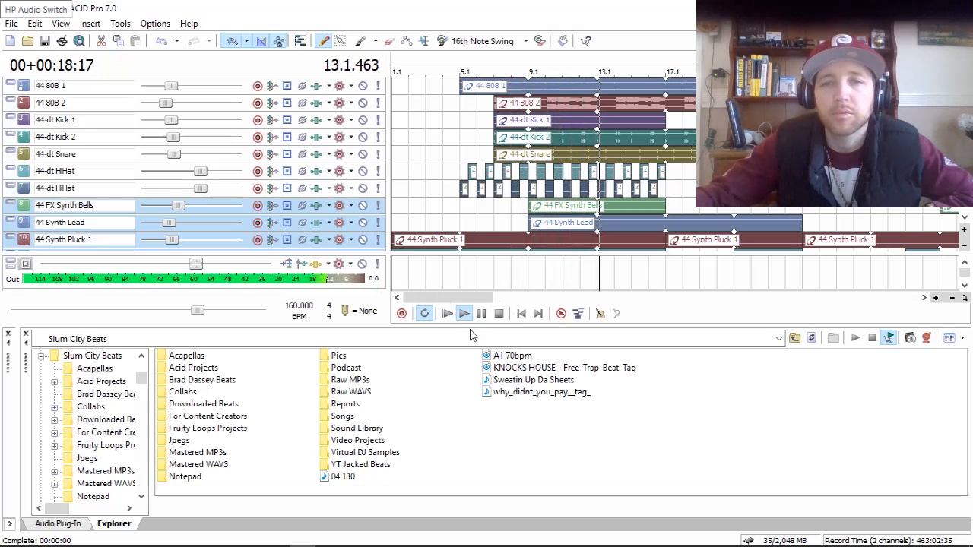
Step: Enlarge the arrangement area to show all sixteen tracks, and turn off loop playback while auditioning the beat
{"action": "left_click_drag", "start_coordinate": [464, 324], "coordinate": [464, 444]}
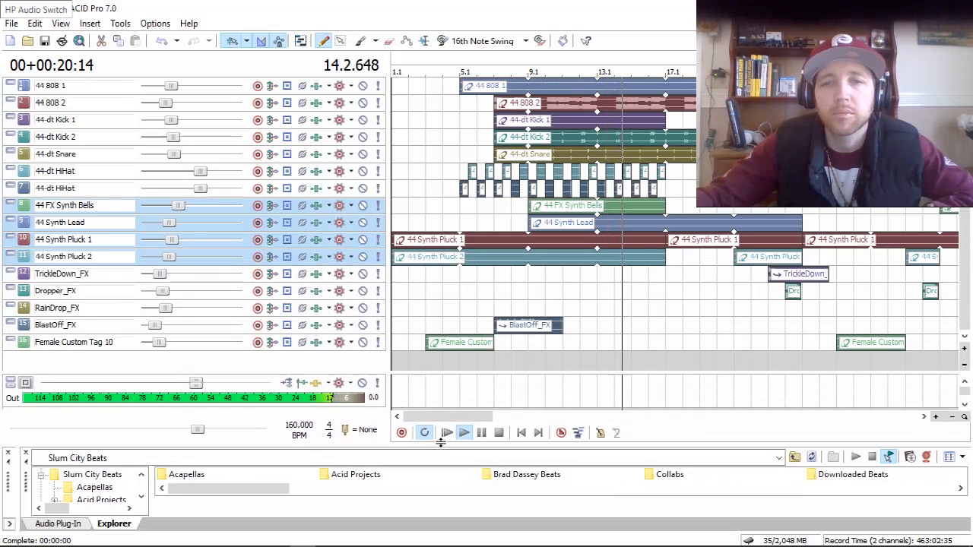
{"action": "left_click_drag", "start_coordinate": [388, 291], "coordinate": [221, 292]}
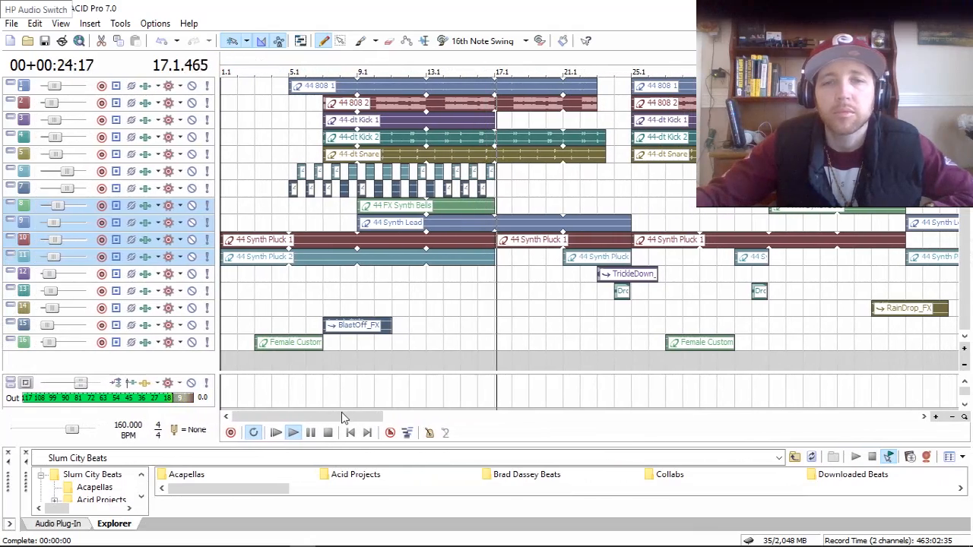
{"action": "left_click_drag", "start_coordinate": [340, 423], "coordinate": [474, 434]}
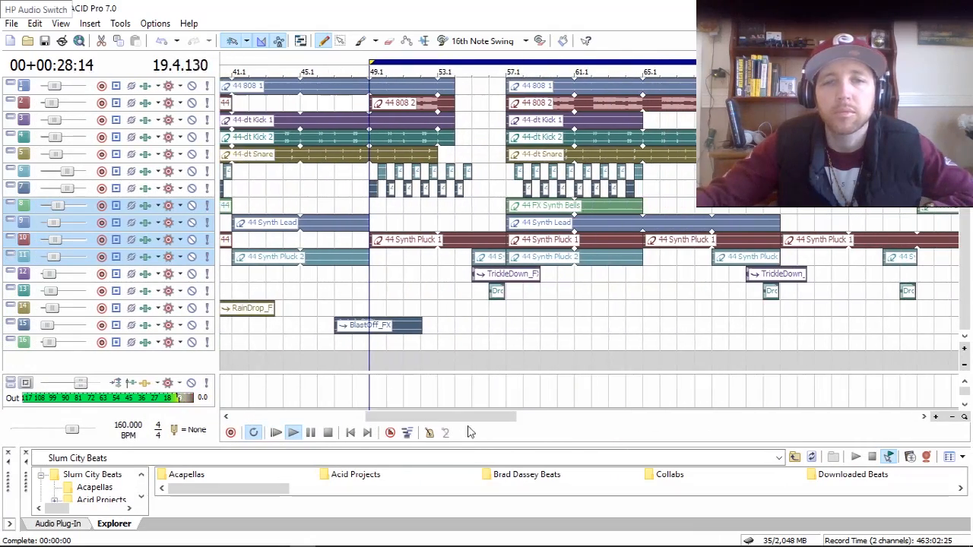
{"action": "left_click", "coordinate": [253, 432]}
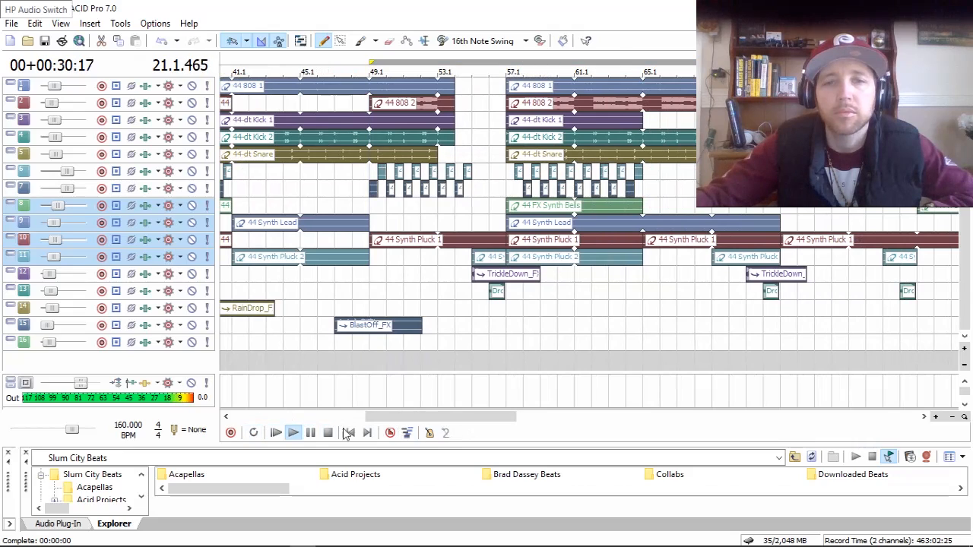
{"action": "left_click_drag", "start_coordinate": [402, 416], "coordinate": [328, 456]}
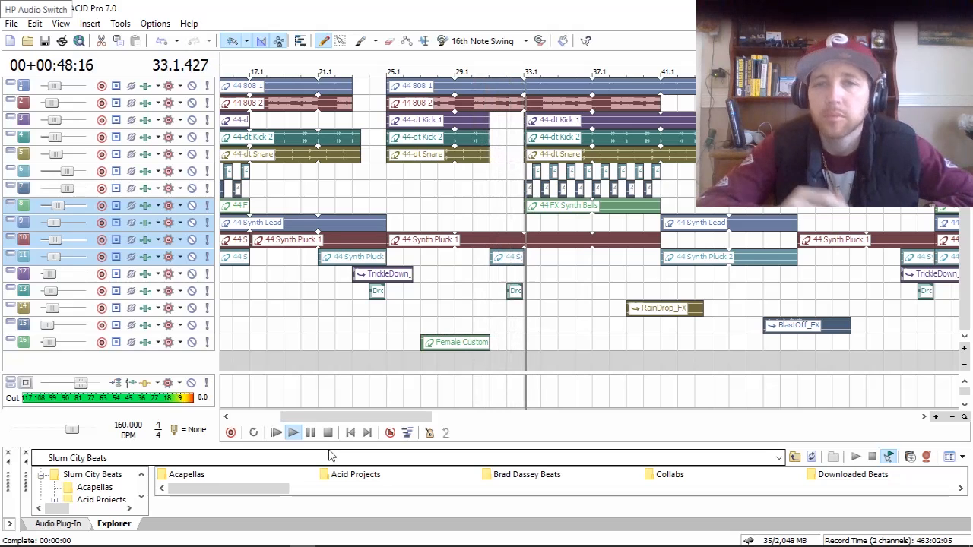
{"action": "key", "text": "space"}
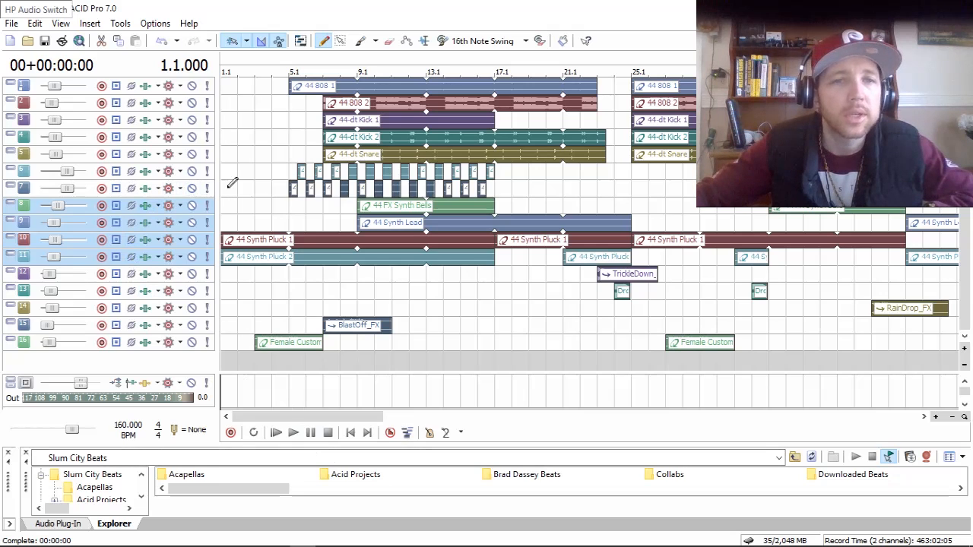
Step: Widen the track list and expand the 44-dt Snare track to view its volume and pan settings
{"action": "left_click_drag", "start_coordinate": [220, 189], "coordinate": [449, 210]}
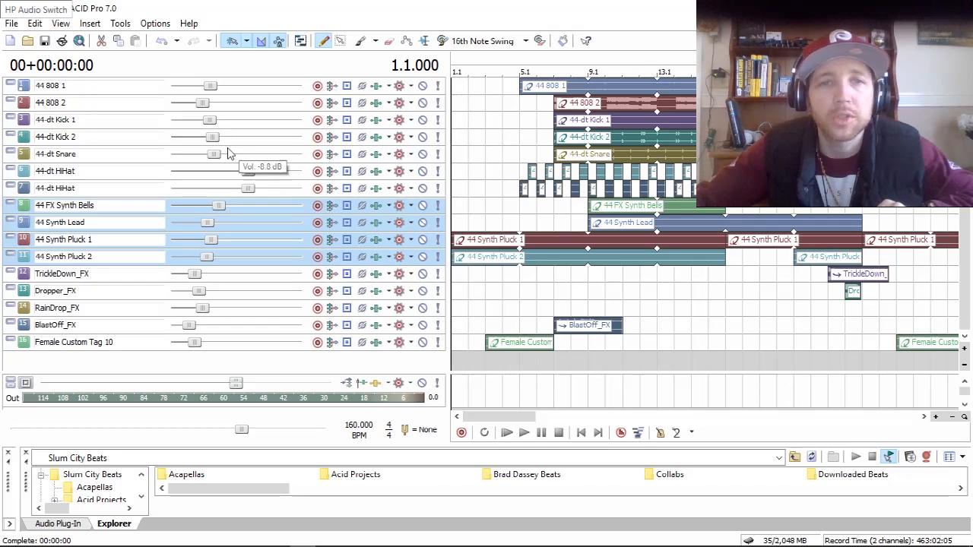
{"action": "left_click", "coordinate": [16, 157]}
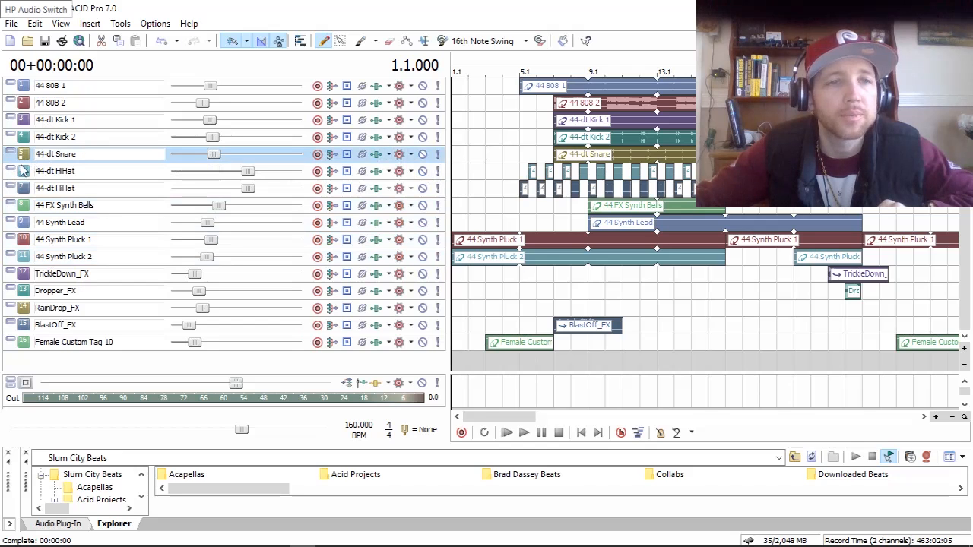
{"action": "left_click_drag", "start_coordinate": [217, 161], "coordinate": [213, 210]}
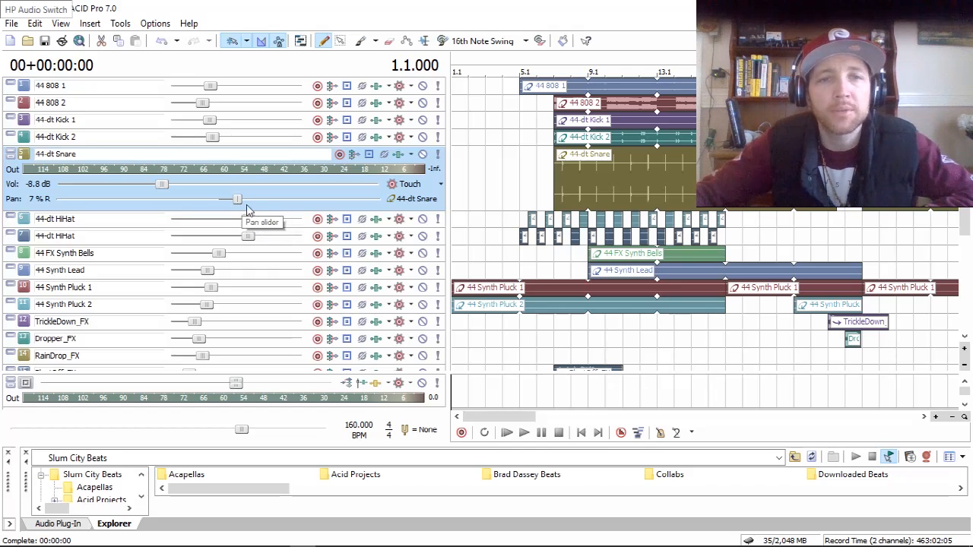
{"action": "left_click_drag", "start_coordinate": [267, 204], "coordinate": [265, 181]}
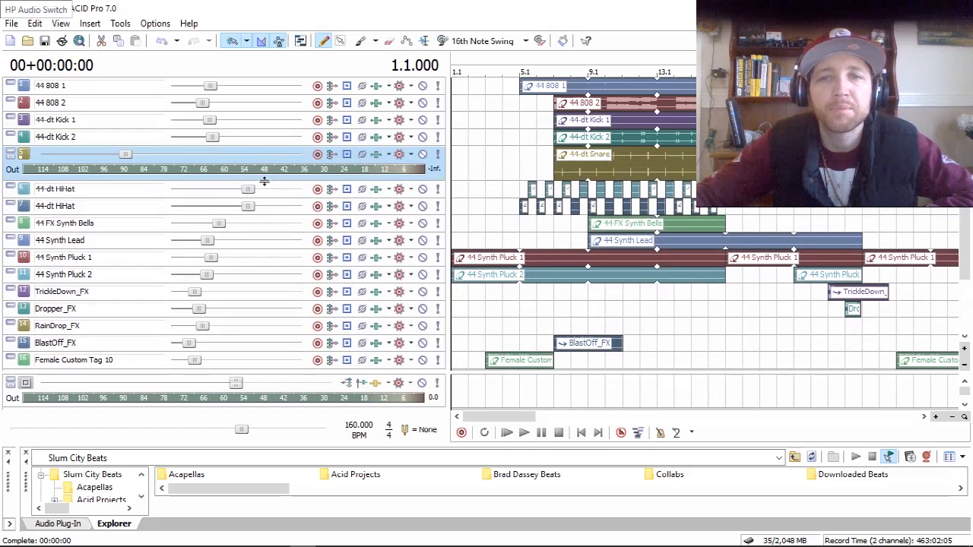
Step: Expand each of the two 44-dt HiHat tracks in turn to compare their pan settings
{"action": "left_click", "coordinate": [11, 193]}
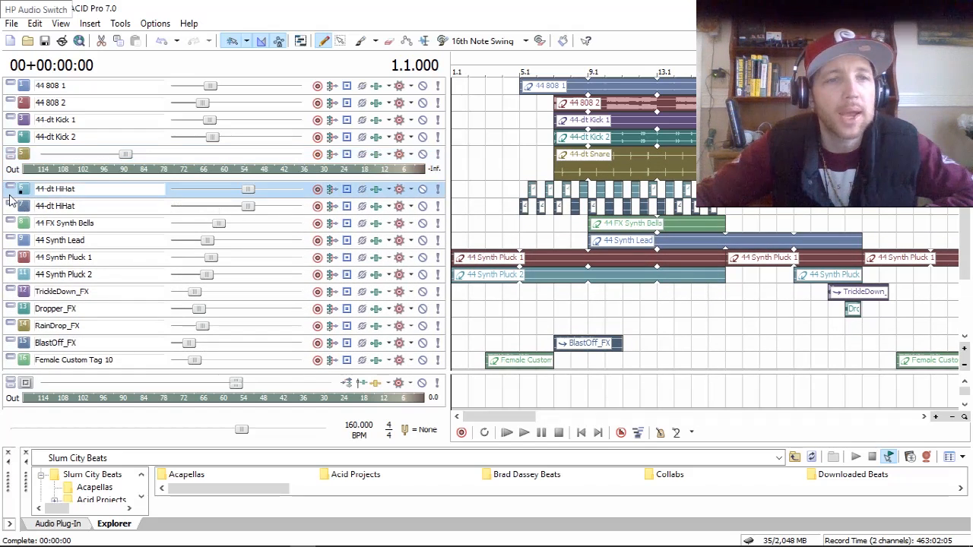
{"action": "left_click_drag", "start_coordinate": [177, 200], "coordinate": [175, 245]}
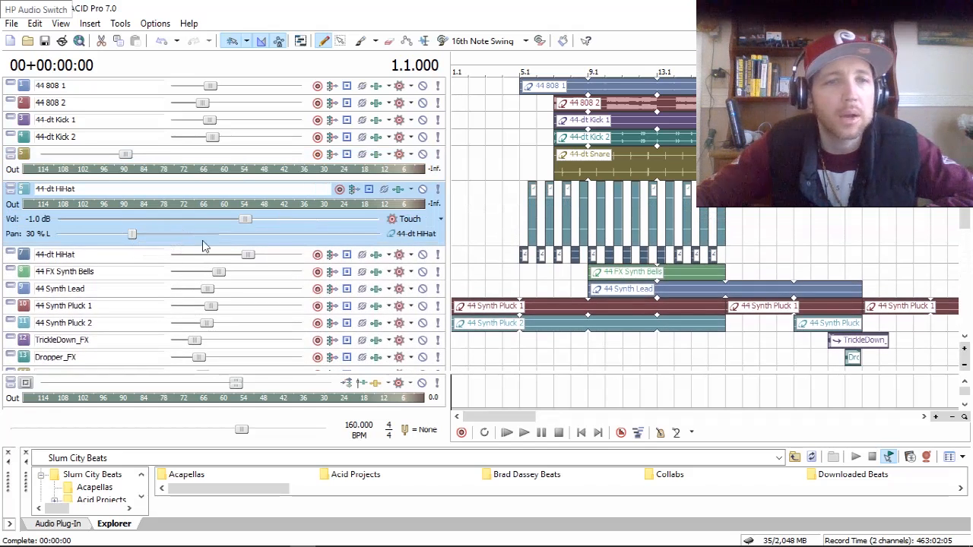
{"action": "left_click_drag", "start_coordinate": [269, 244], "coordinate": [261, 280]}
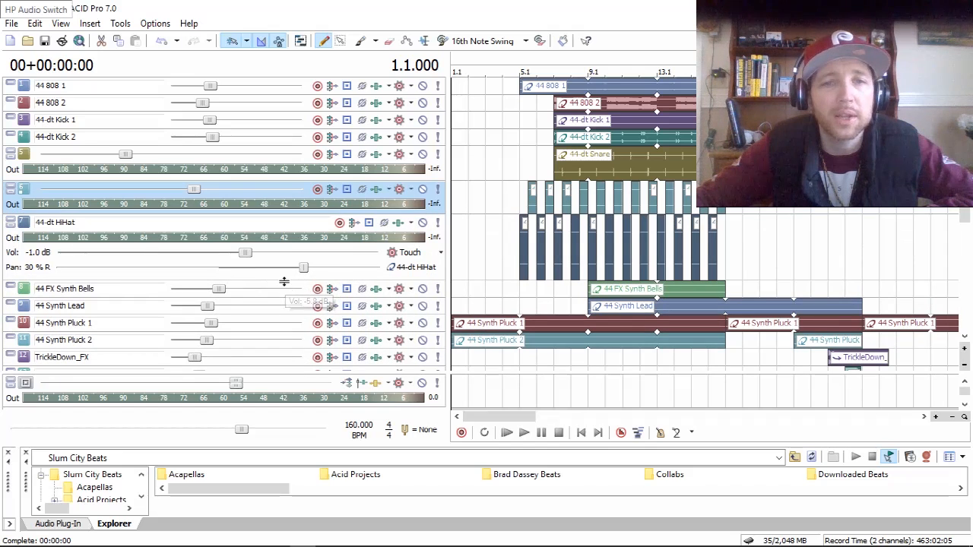
{"action": "left_click_drag", "start_coordinate": [284, 279], "coordinate": [281, 252]}
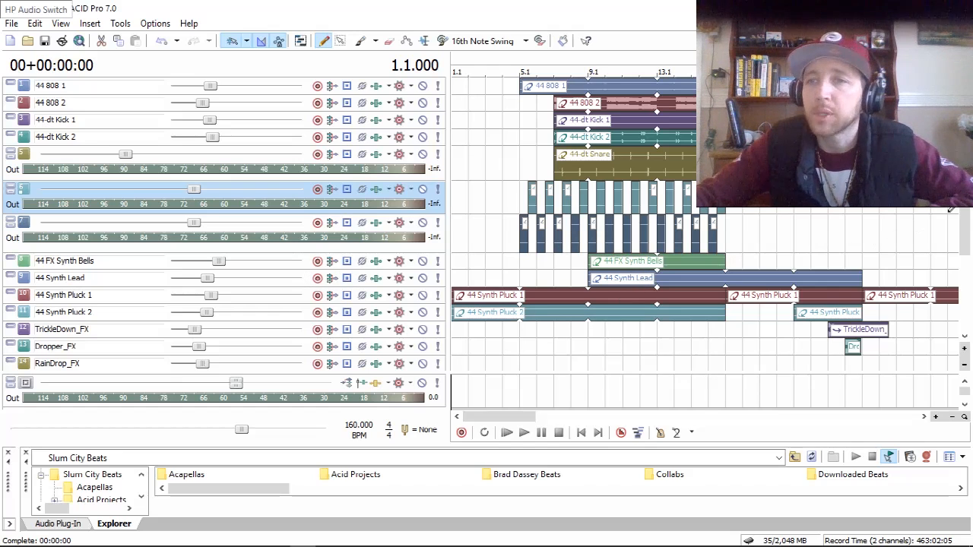
Step: Play the project from the start and increase the display height of all tracks
{"action": "scroll", "coordinate": [968, 240], "scroll_direction": "down", "scroll_amount": 2}
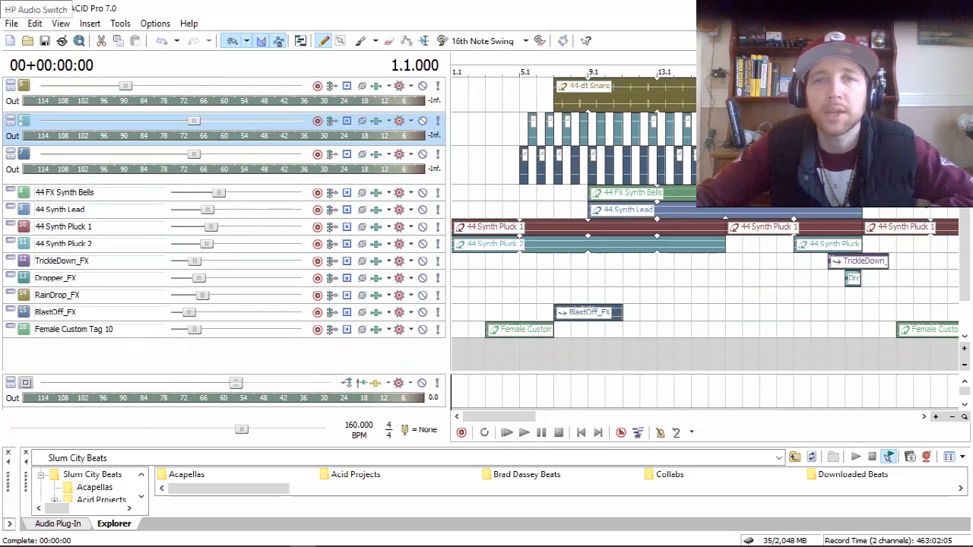
{"action": "left_click", "coordinate": [506, 434]}
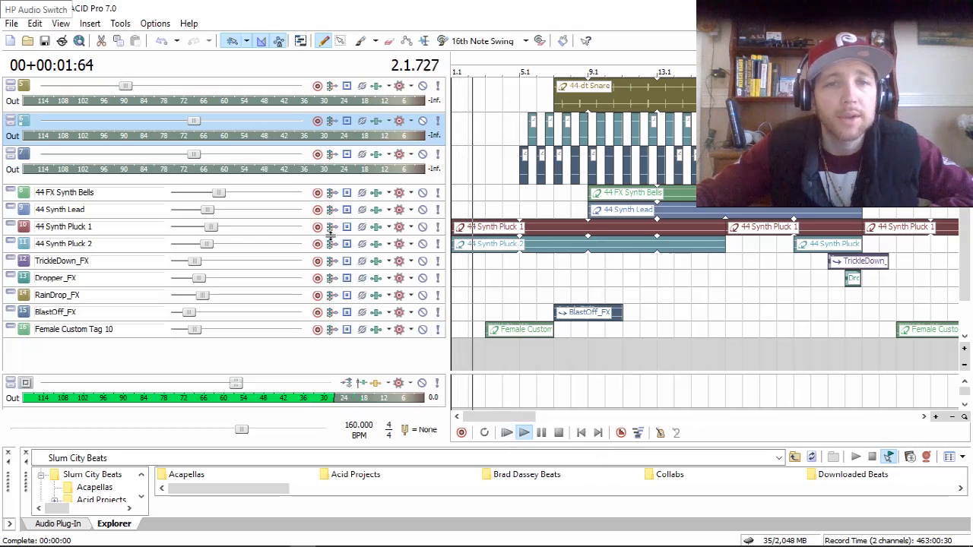
{"action": "left_click", "coordinate": [964, 354]}
{"action": "scroll", "coordinate": [512, 224], "scroll_direction": "down", "scroll_amount": 2}
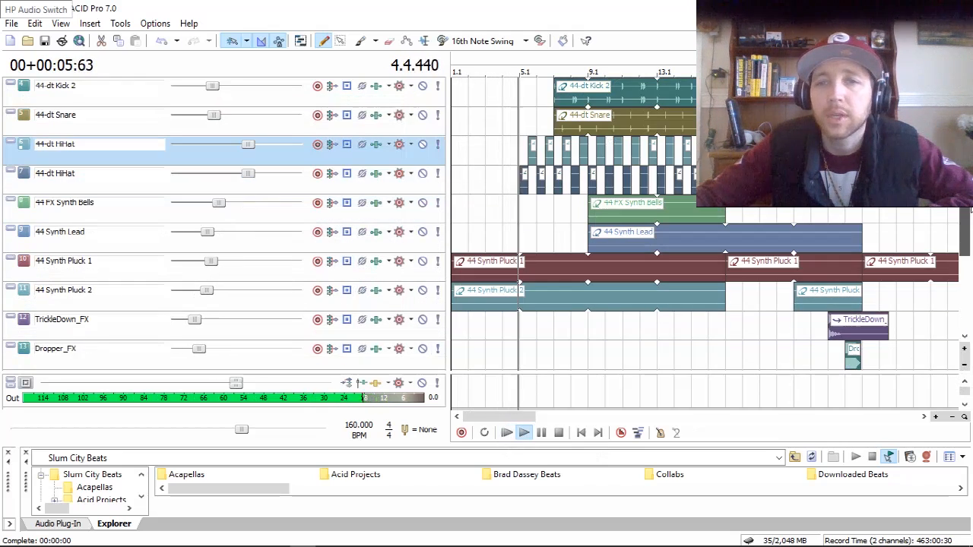
Step: Expand the 44 FX Synth Bells track to check its volume and pan, and reduce it to its level meter
{"action": "left_click_drag", "start_coordinate": [352, 219], "coordinate": [357, 255]}
{"action": "key", "text": "space"}
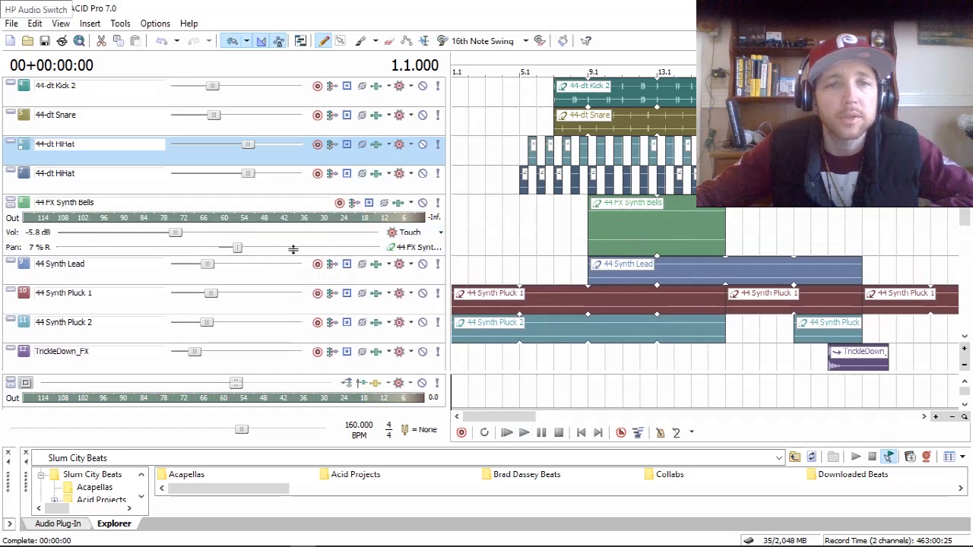
{"action": "left_click_drag", "start_coordinate": [293, 249], "coordinate": [294, 235]}
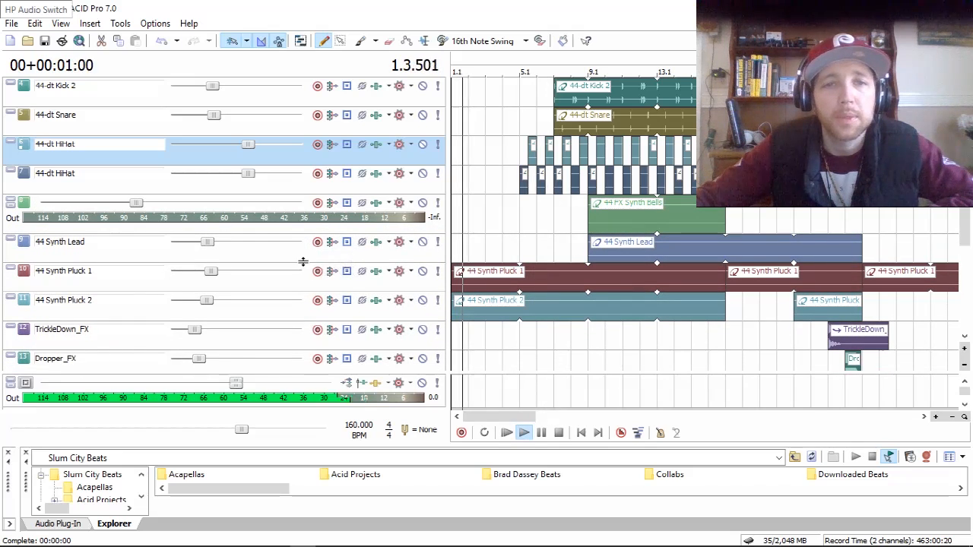
Step: Check the pan settings of the 44 Synth Lead and 44 Synth Pluck 1 tracks by expanding each during playback
{"action": "left_click_drag", "start_coordinate": [297, 260], "coordinate": [297, 293]}
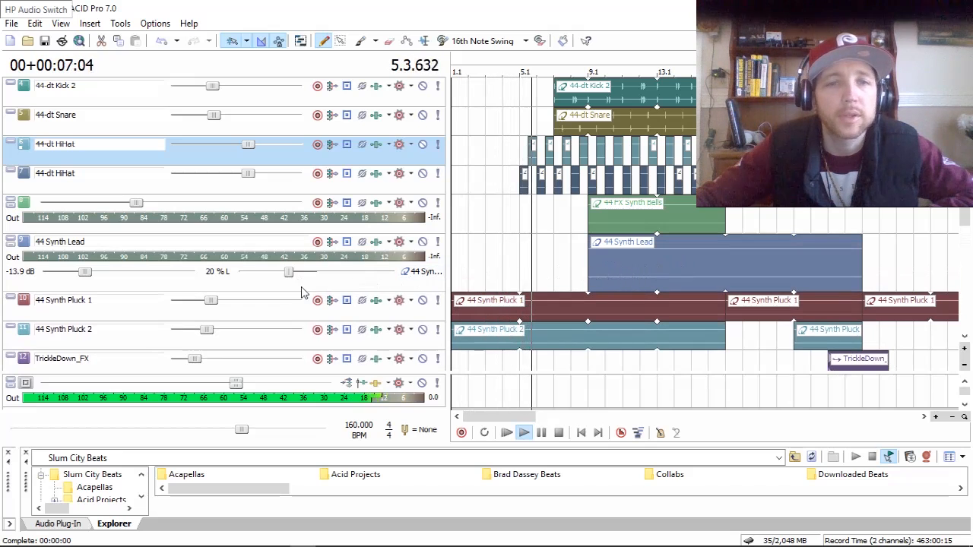
{"action": "left_click_drag", "start_coordinate": [290, 292], "coordinate": [293, 269]}
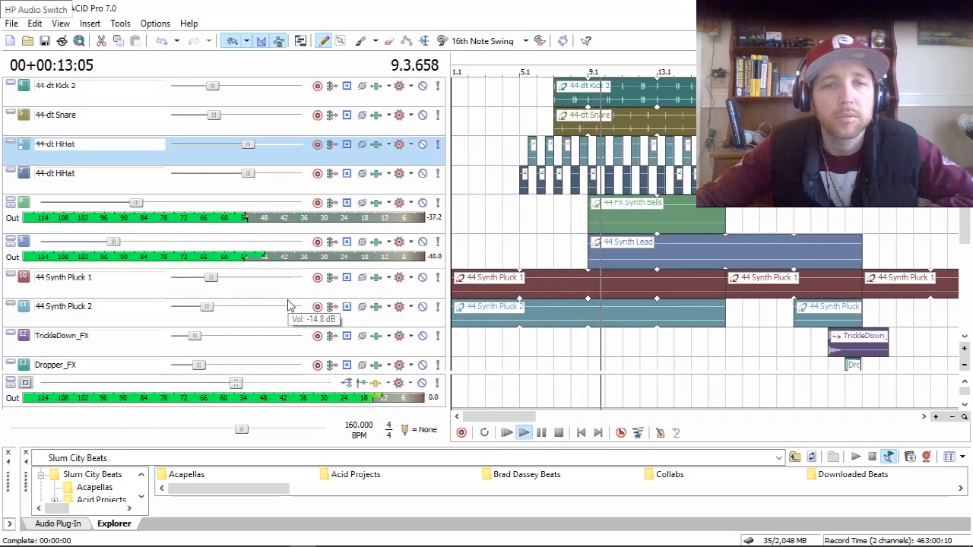
{"action": "left_click_drag", "start_coordinate": [289, 297], "coordinate": [287, 336]}
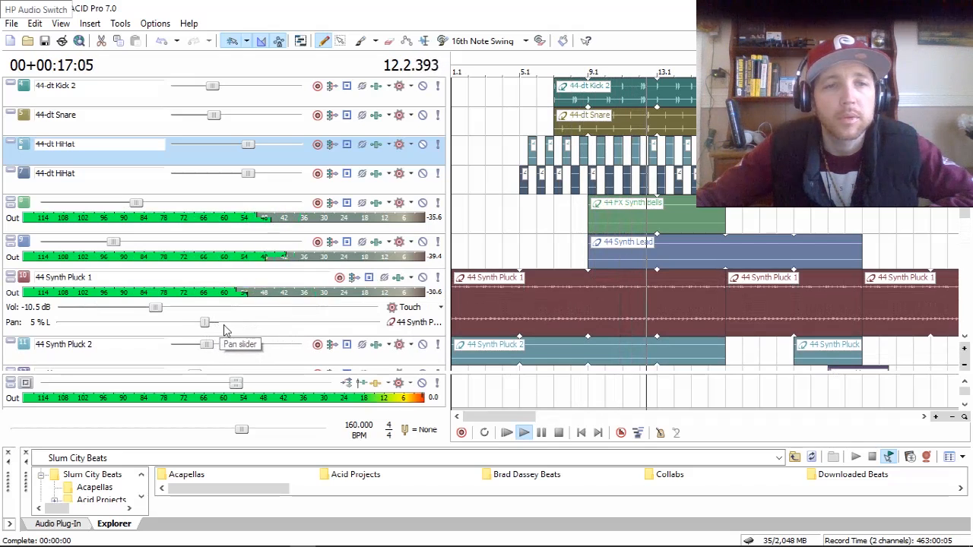
{"action": "left_click_drag", "start_coordinate": [270, 334], "coordinate": [271, 309]}
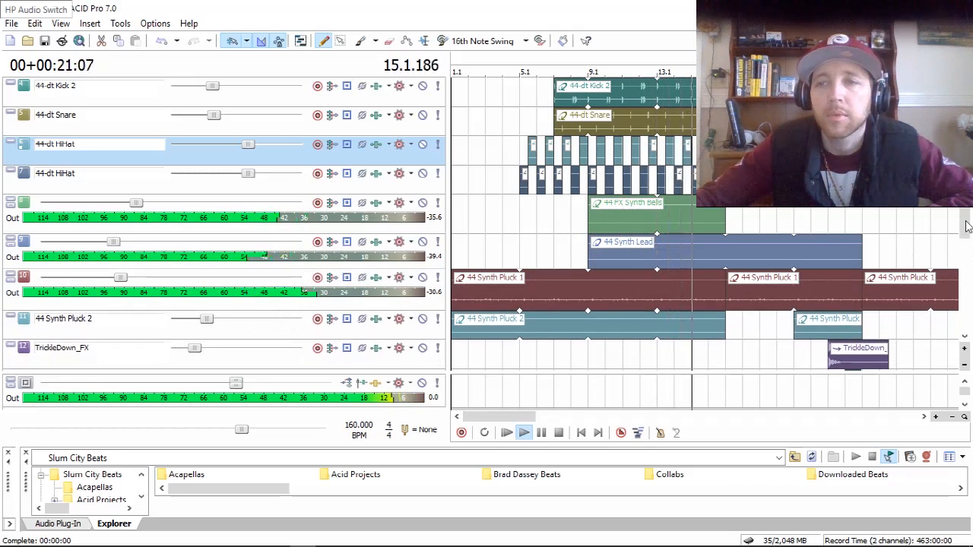
Step: Inspect the pan settings of the 44 Synth Pluck 2 and TrickleDown_FX tracks, and stop playback
{"action": "scroll", "coordinate": [960, 275], "scroll_direction": "down", "scroll_amount": 3}
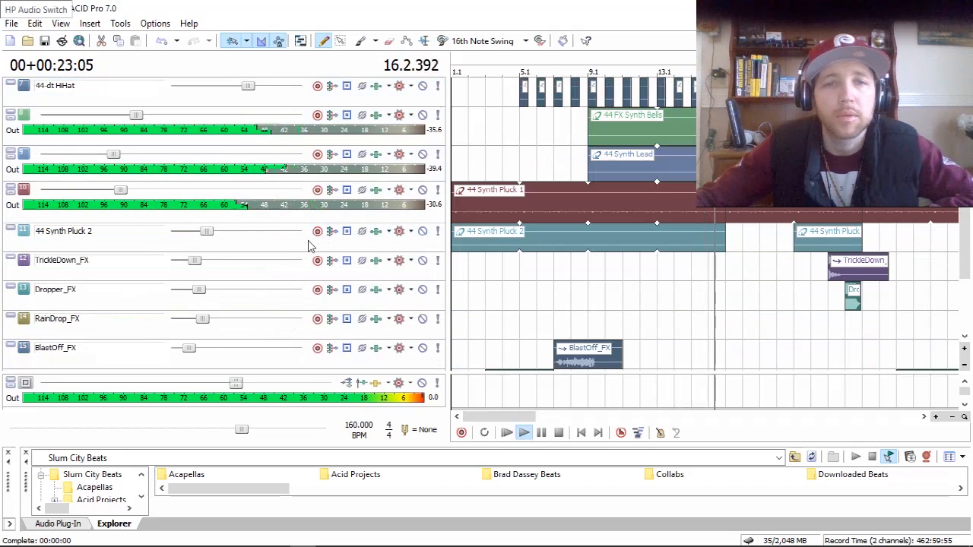
{"action": "left_click_drag", "start_coordinate": [297, 253], "coordinate": [292, 286]}
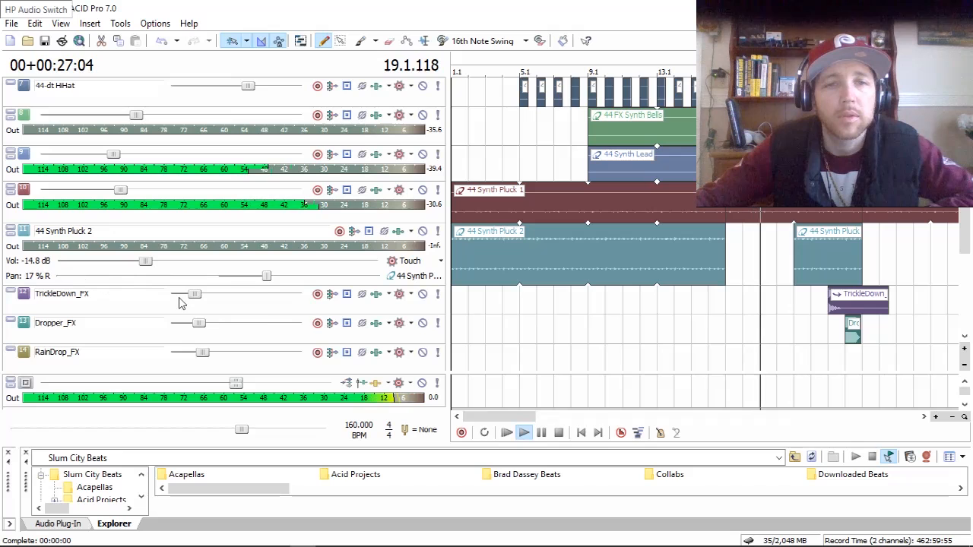
{"action": "left_click_drag", "start_coordinate": [279, 285], "coordinate": [278, 269]}
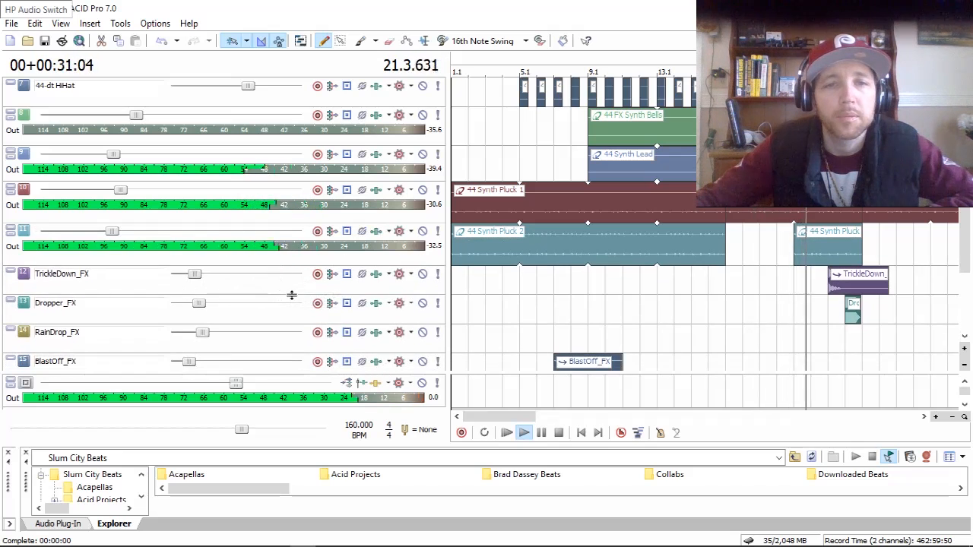
{"action": "left_click_drag", "start_coordinate": [291, 291], "coordinate": [291, 318]}
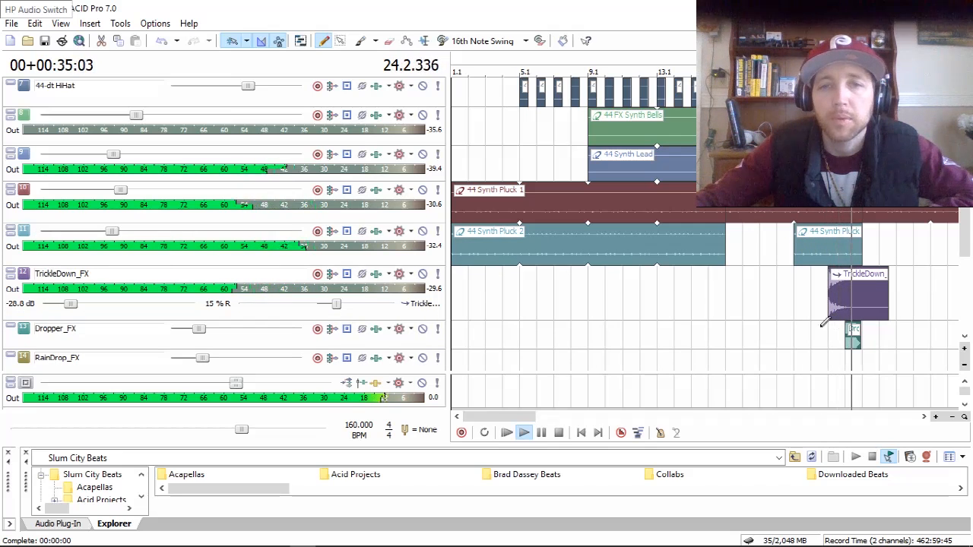
{"action": "key", "text": "space"}
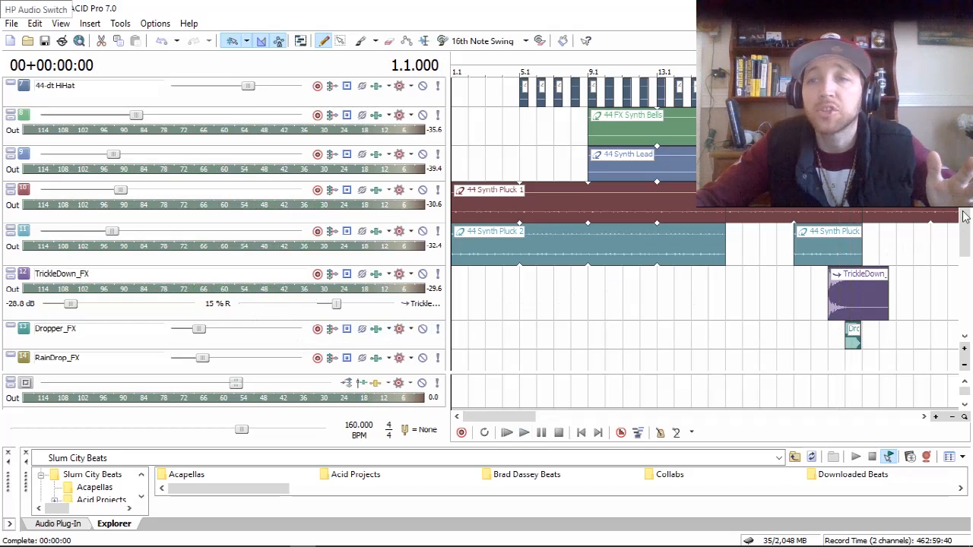
Step: Narrow the track list and reduce the height of all tracks to show more of the arrangement from bar 13 onward
{"action": "scroll", "coordinate": [964, 216], "scroll_direction": "up", "scroll_amount": 5}
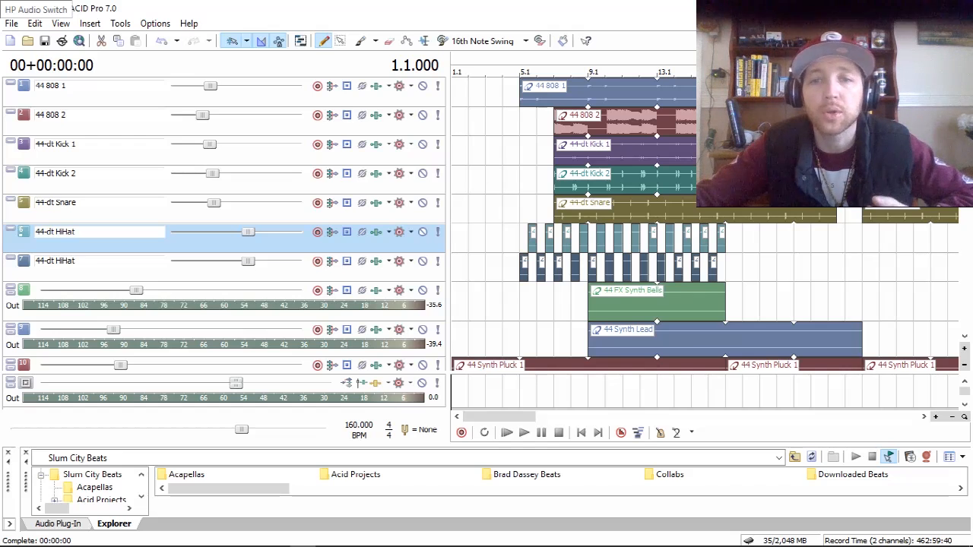
{"action": "left_click_drag", "start_coordinate": [490, 420], "coordinate": [524, 421]}
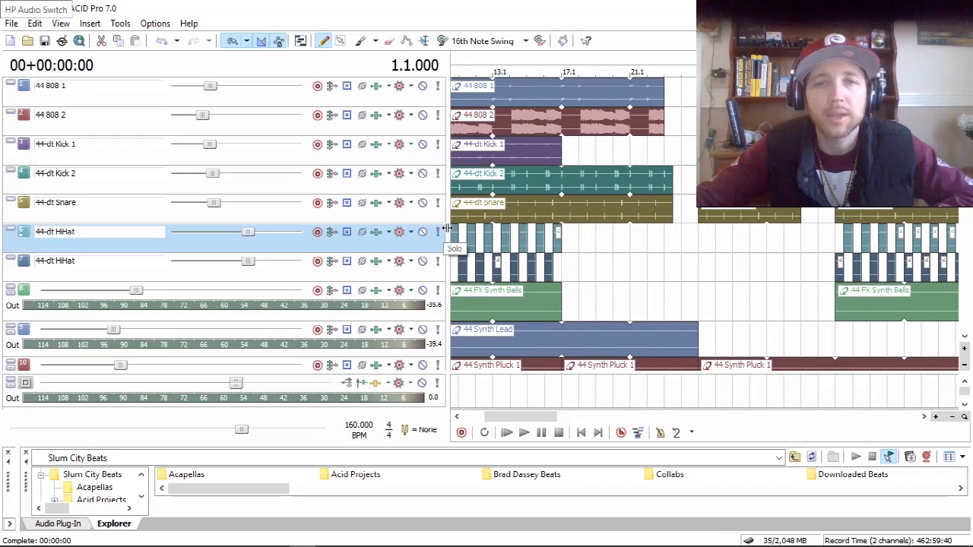
{"action": "left_click_drag", "start_coordinate": [449, 228], "coordinate": [139, 225]}
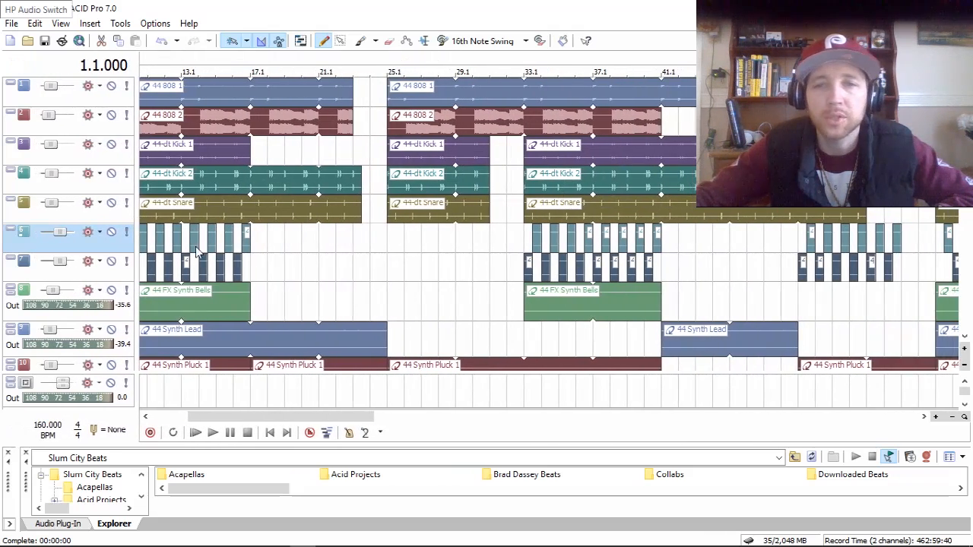
{"action": "left_click", "coordinate": [965, 367]}
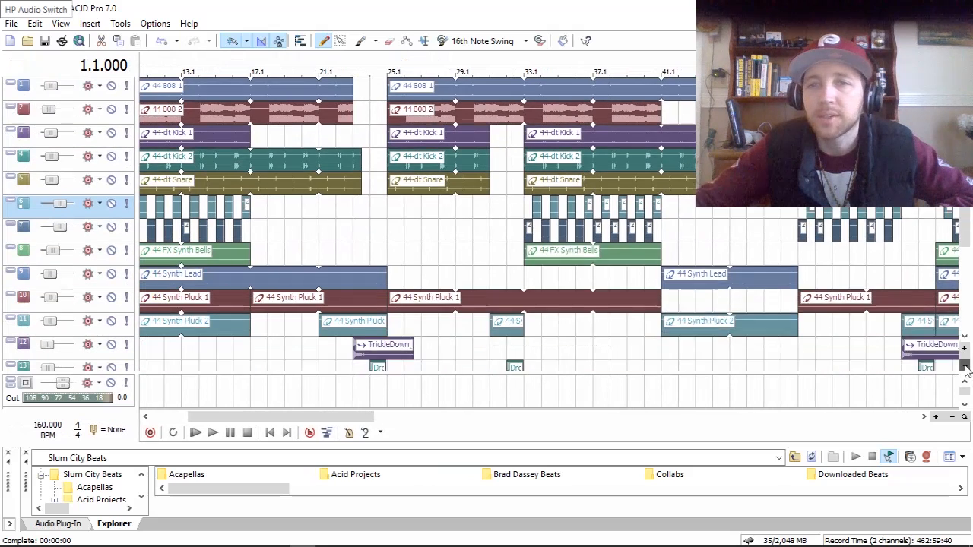
Step: Reduce the height of all tracks further, look over the arrangement, and play the project from the start
{"action": "left_click", "coordinate": [965, 367]}
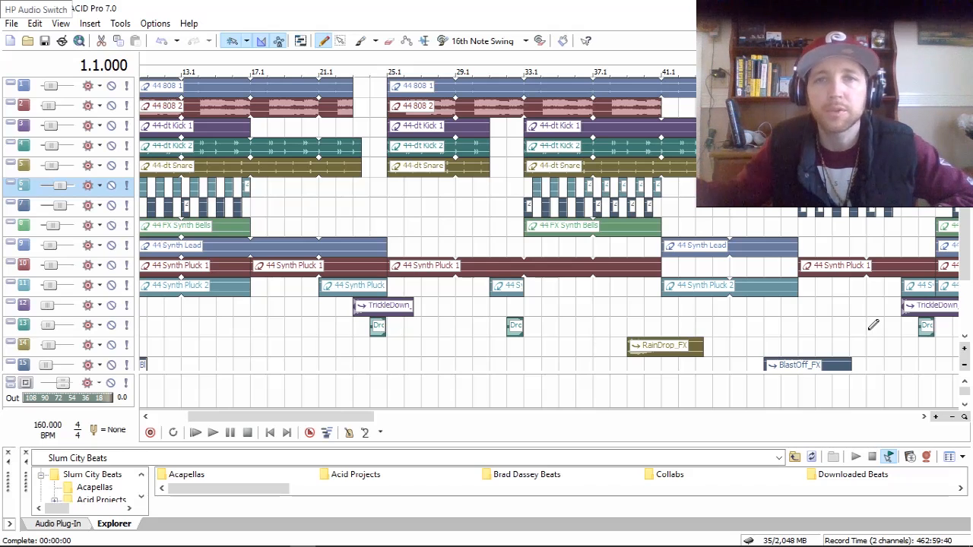
{"action": "left_click_drag", "start_coordinate": [325, 415], "coordinate": [425, 448]}
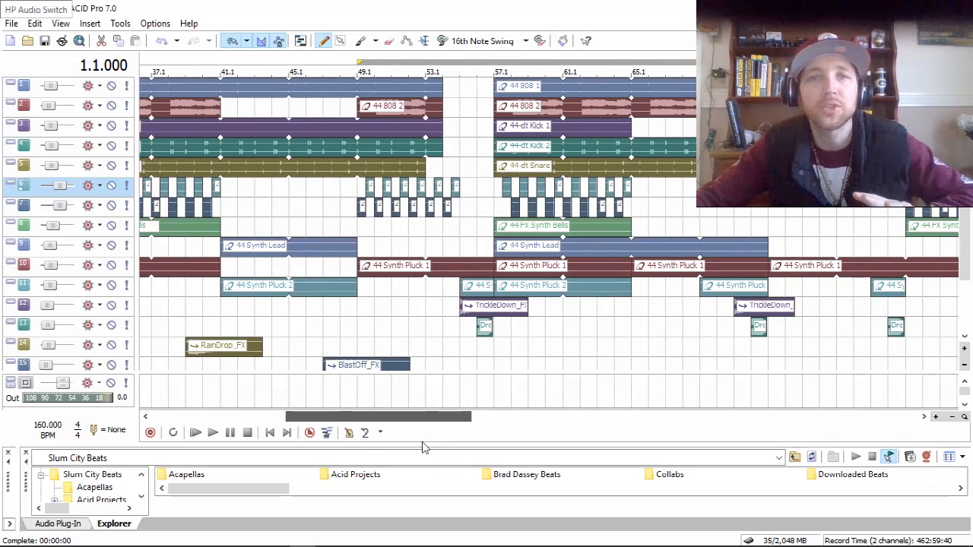
{"action": "left_click_drag", "start_coordinate": [424, 448], "coordinate": [289, 423]}
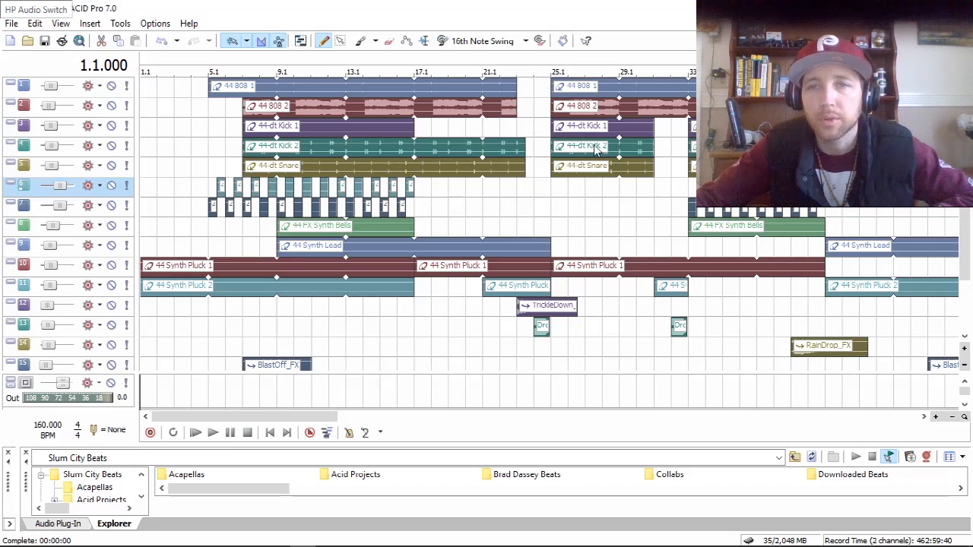
{"action": "left_click", "coordinate": [196, 432]}
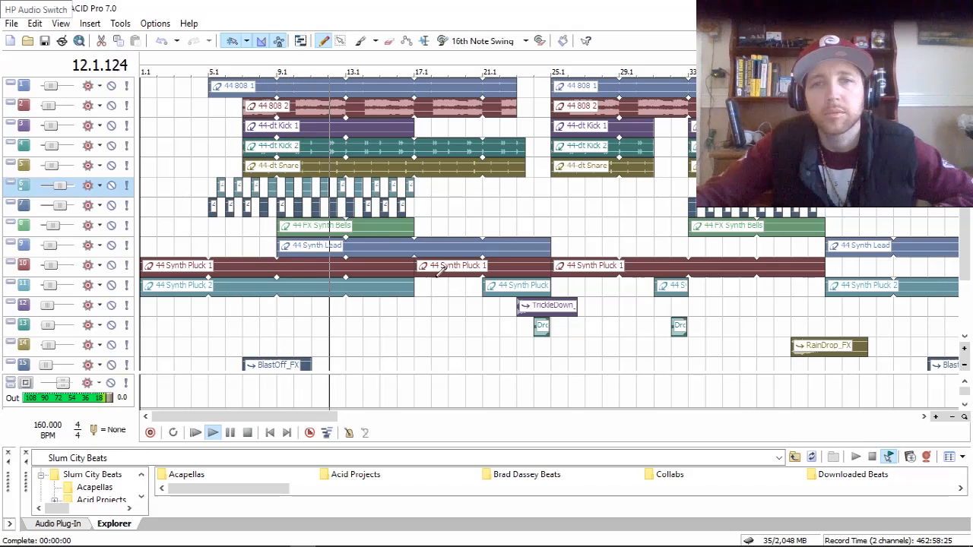
Step: Audition the arrangement from bar 22, follow the playback into the section starting at bar 57, and stop it
{"action": "left_click", "coordinate": [500, 128]}
{"action": "key", "text": "space"}
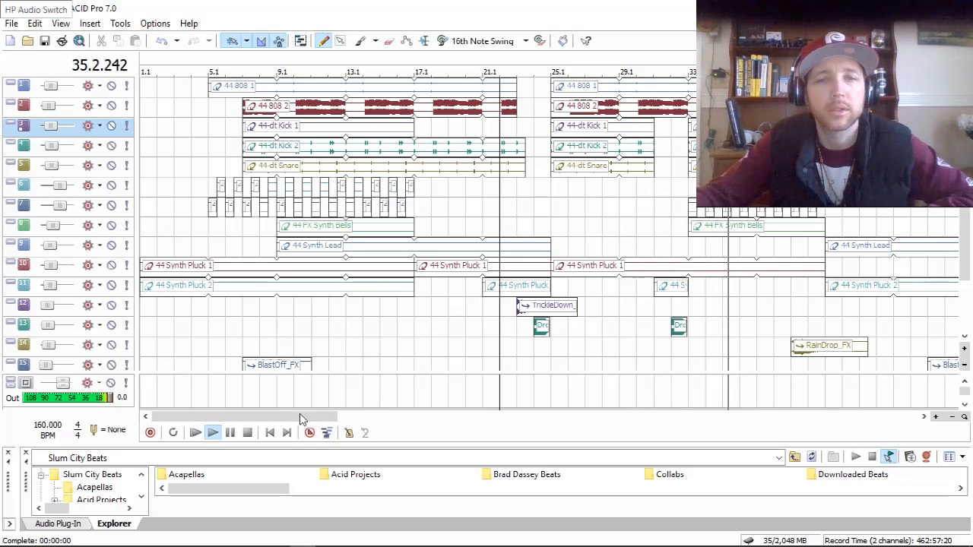
{"action": "left_click_drag", "start_coordinate": [299, 415], "coordinate": [398, 422]}
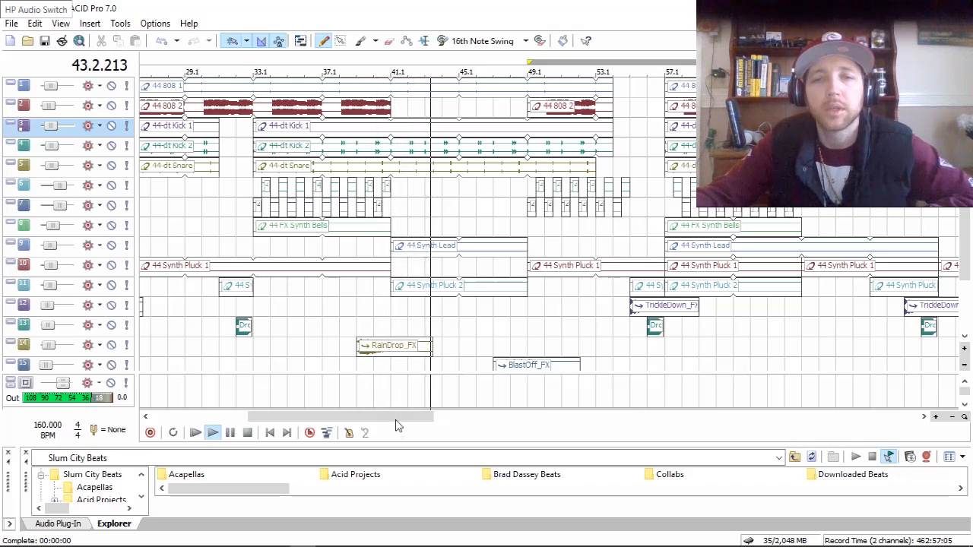
{"action": "left_click_drag", "start_coordinate": [397, 422], "coordinate": [403, 423]}
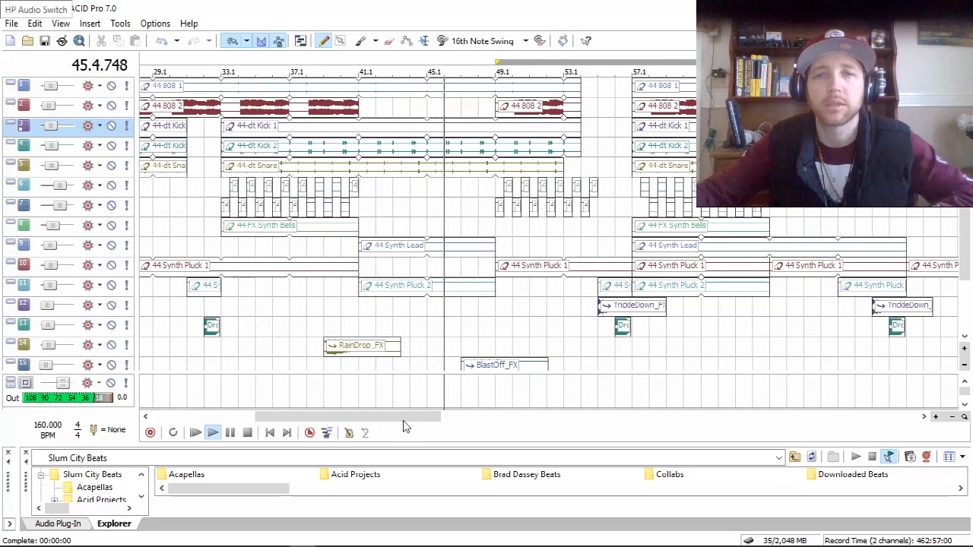
{"action": "left_click_drag", "start_coordinate": [422, 423], "coordinate": [464, 432]}
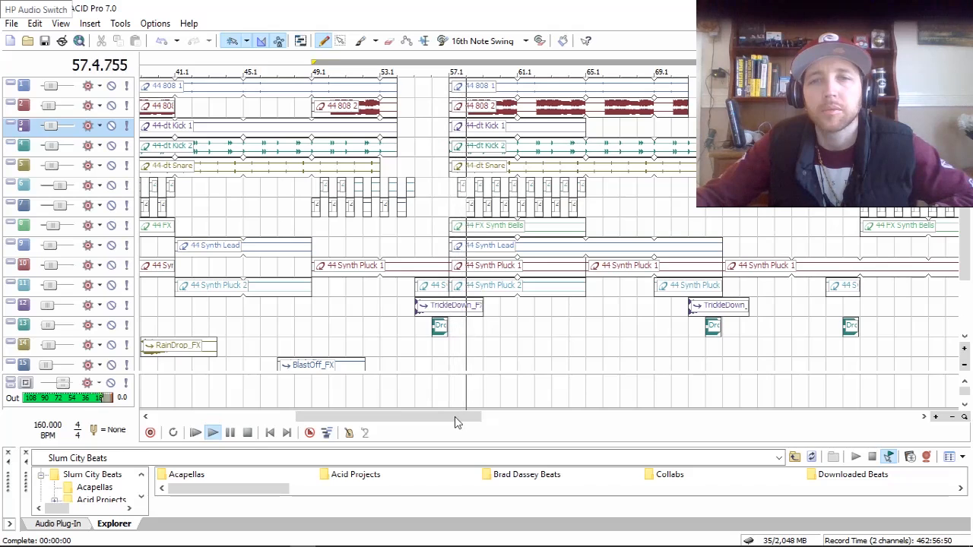
{"action": "key", "text": "space"}
Step: Audition the beat's ending from bar 165 past the final TrickleDown_FX clip, and stop playback
{"action": "left_click", "coordinate": [801, 186]}
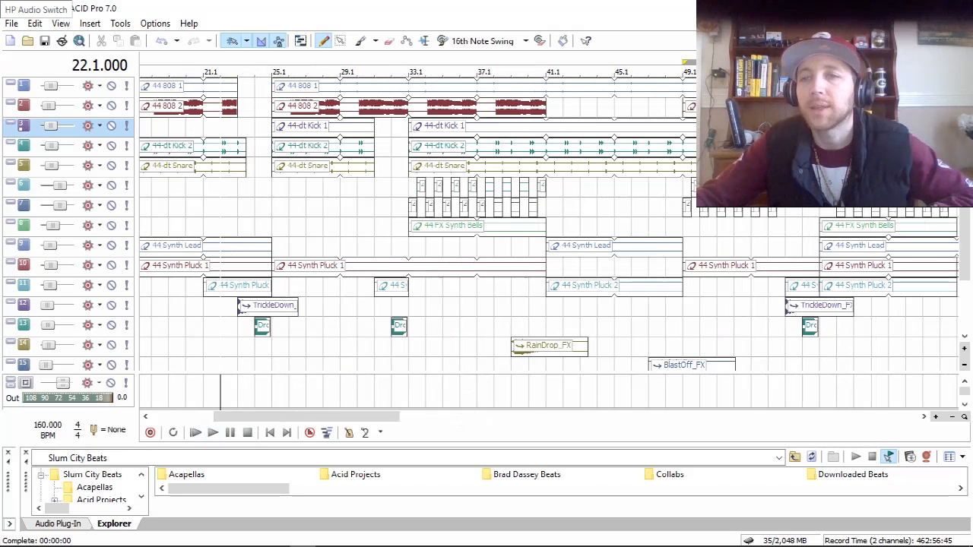
{"action": "left_click_drag", "start_coordinate": [362, 424], "coordinate": [452, 424]}
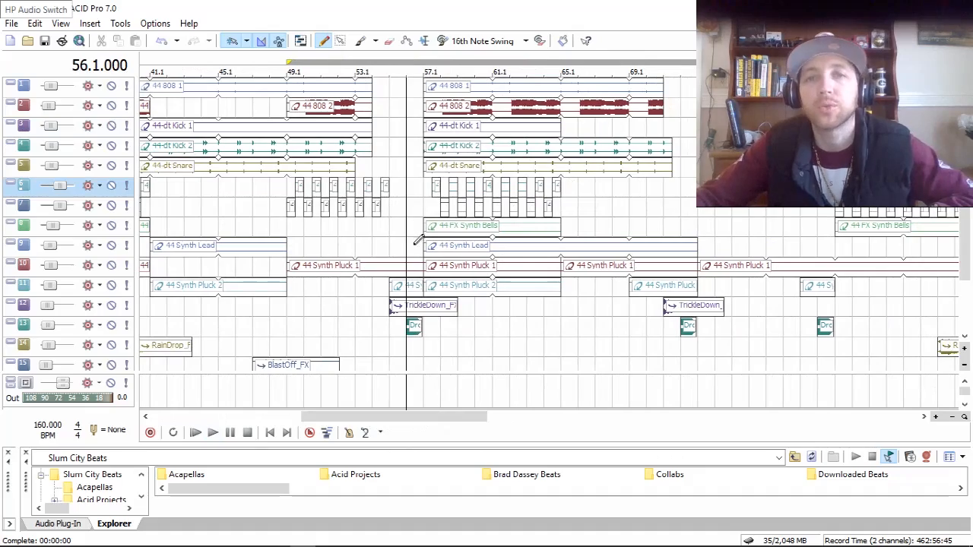
{"action": "left_click_drag", "start_coordinate": [417, 419], "coordinate": [799, 424]}
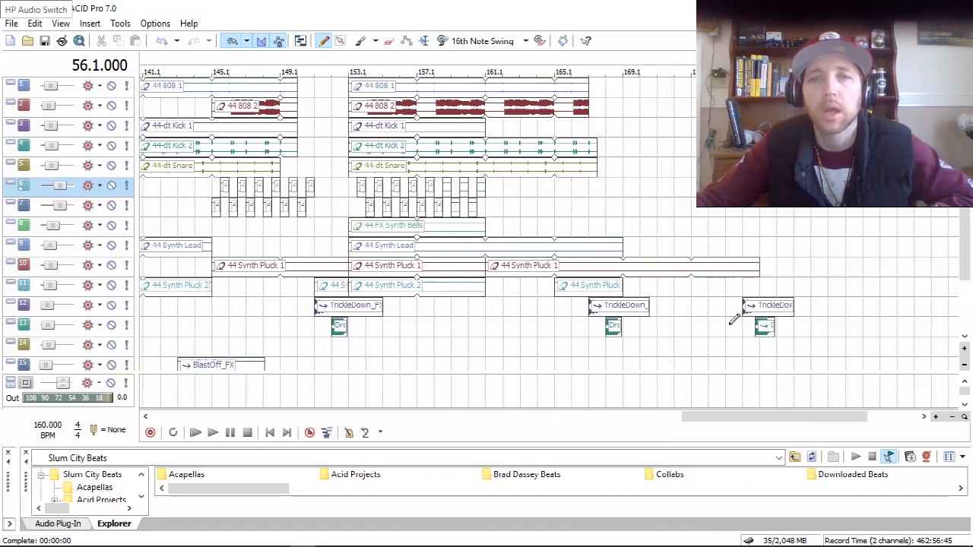
{"action": "left_click", "coordinate": [356, 89]}
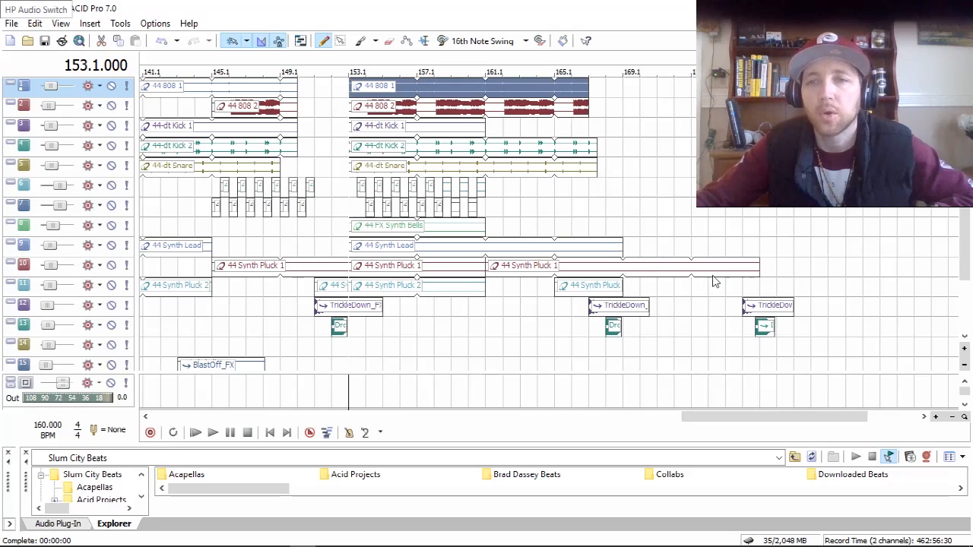
{"action": "left_click", "coordinate": [562, 64]}
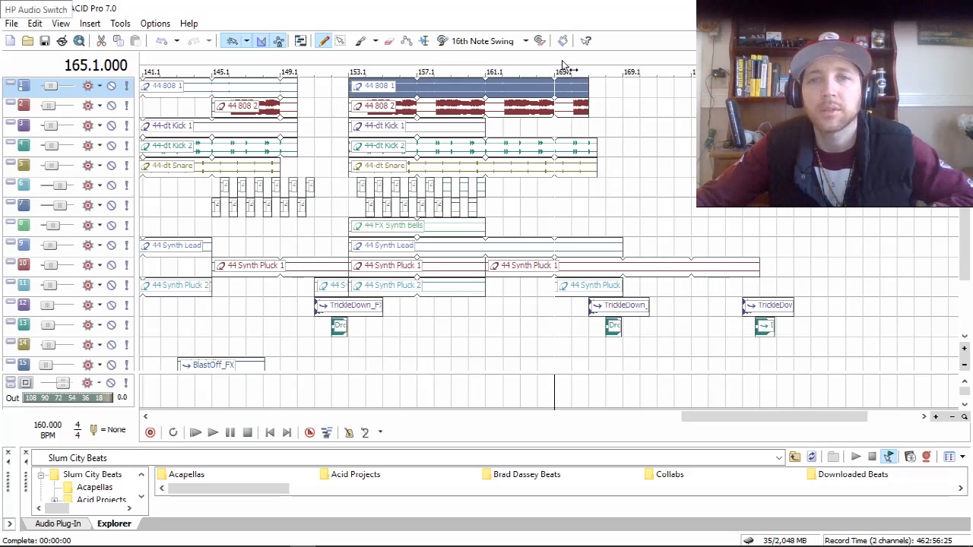
{"action": "key", "text": "space"}
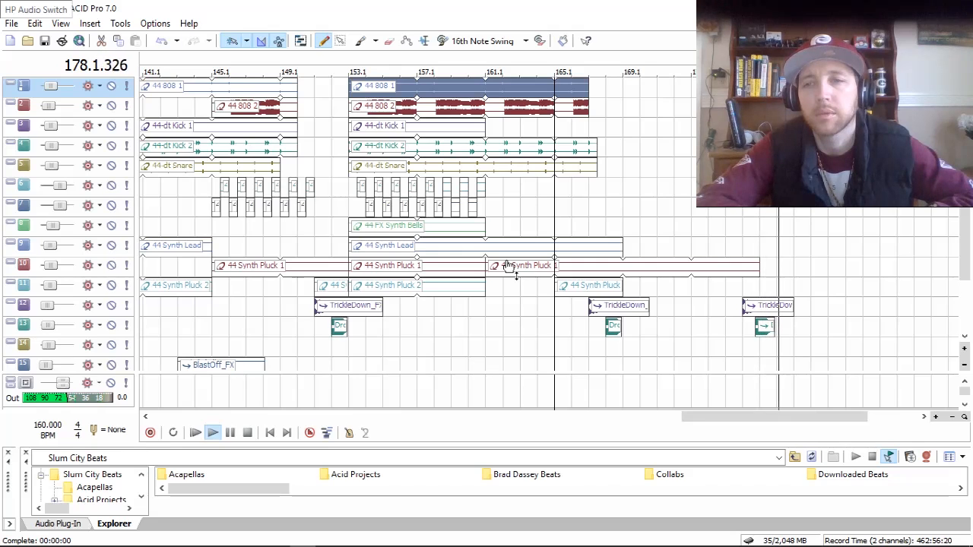
{"action": "key", "text": "space"}
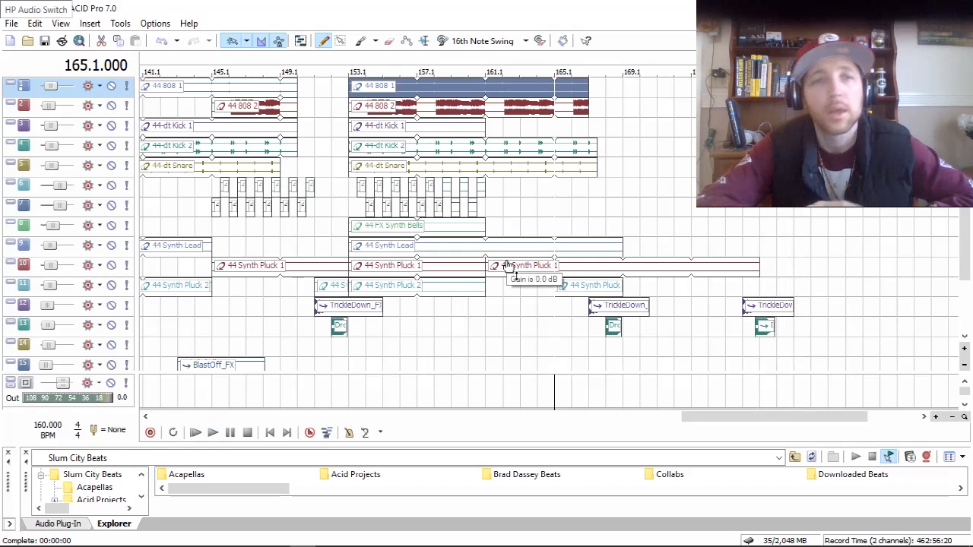